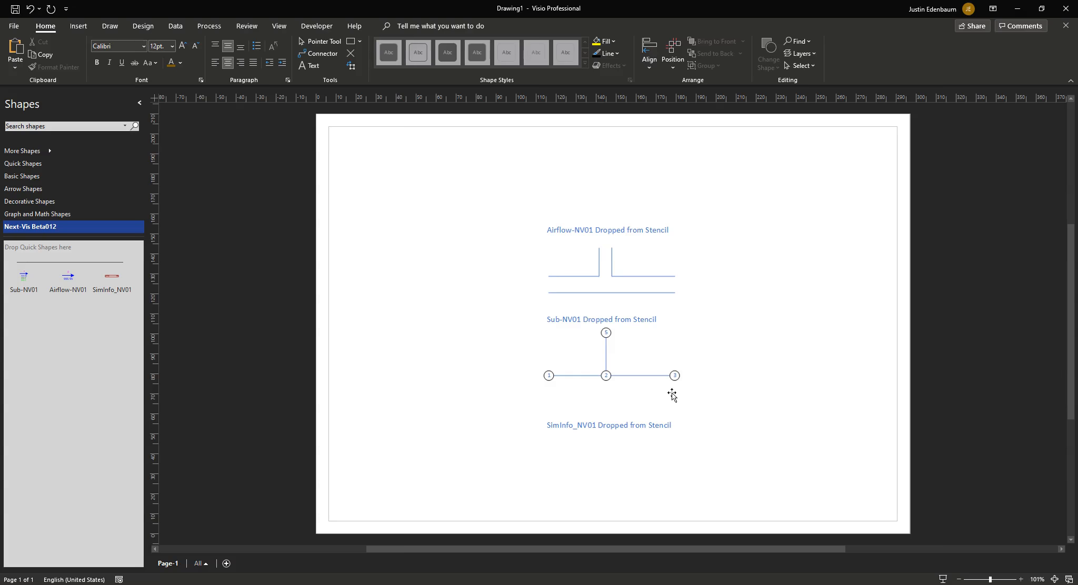
Place a Sub-NV01 shape below the line between nodes 1 and 2, with segment number 1 and sub-segment number 1
ctrl+scroll(672, 392, up, 5)
scroll(542, 421, down, 1)
scroll(523, 416, down, 1)
ctrl+scroll(521, 410, up, 1)
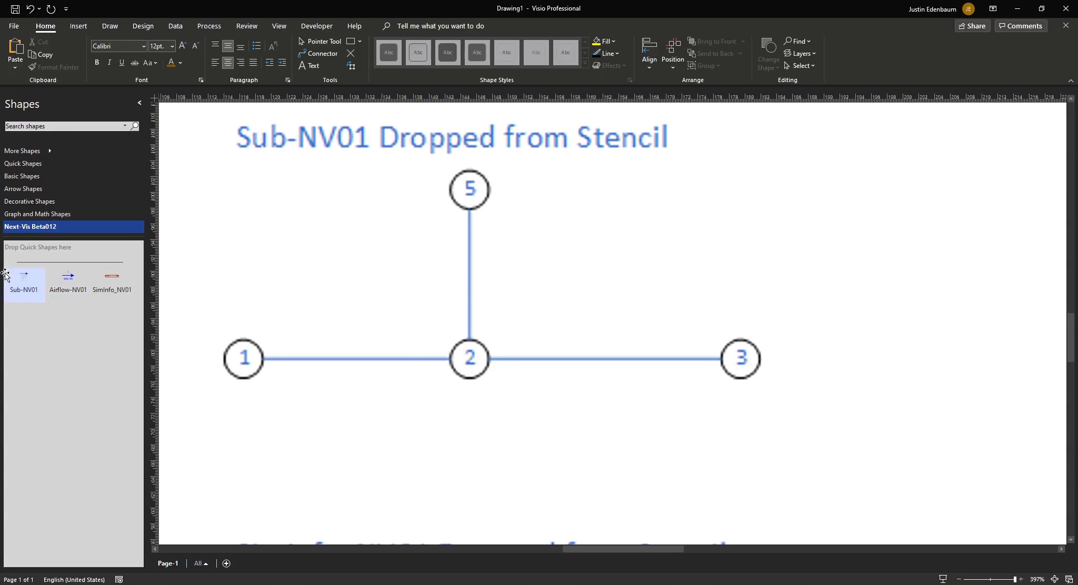
drag(21, 276, 362, 421)
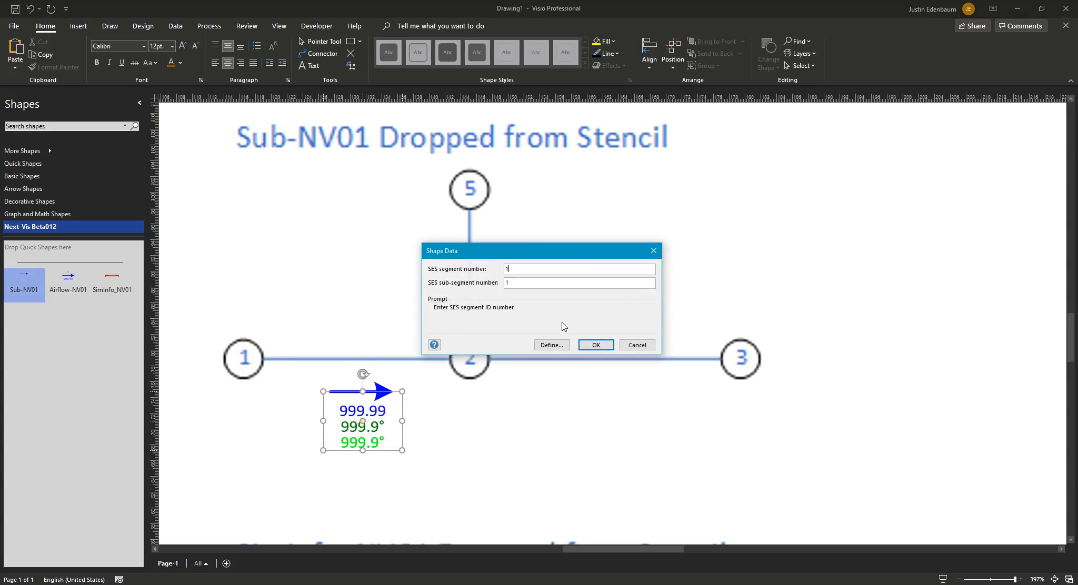
click(596, 345)
click(548, 469)
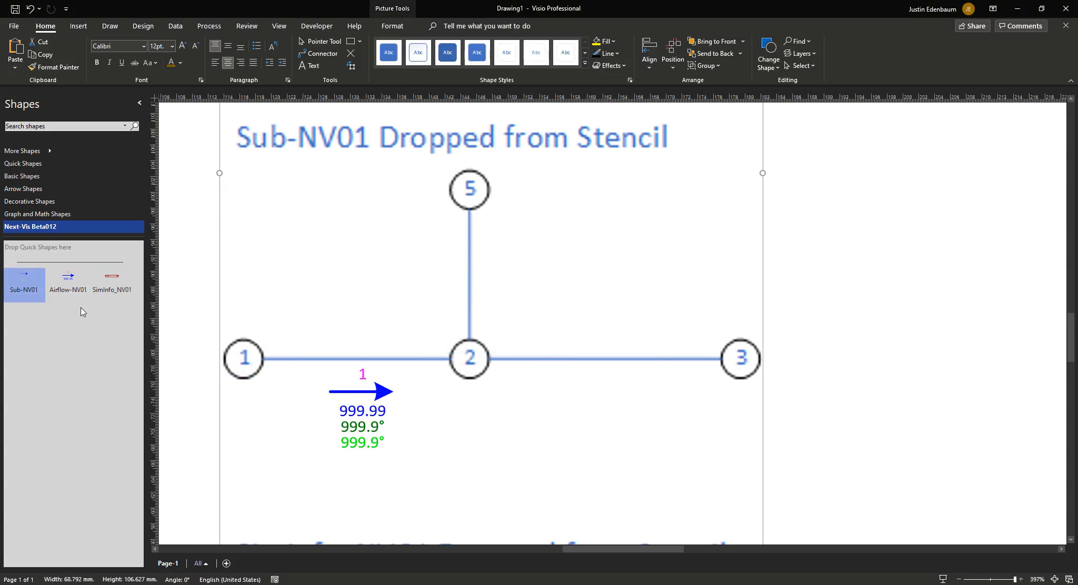
Place another Sub-NV01 shape below the line just past node 2, with segment number 2 and sub-segment number 1
drag(11, 283, 534, 419)
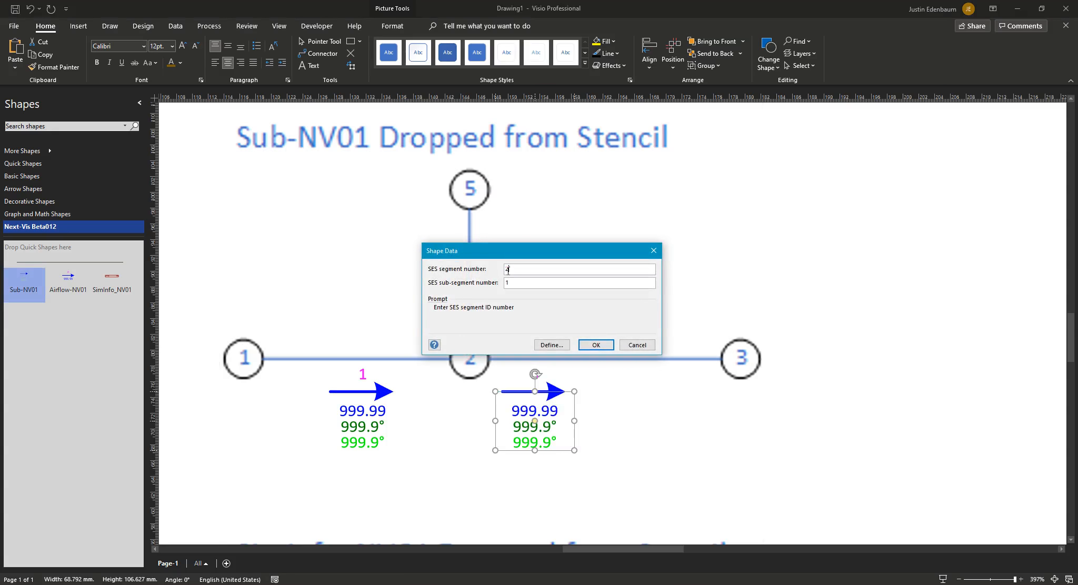
click(590, 342)
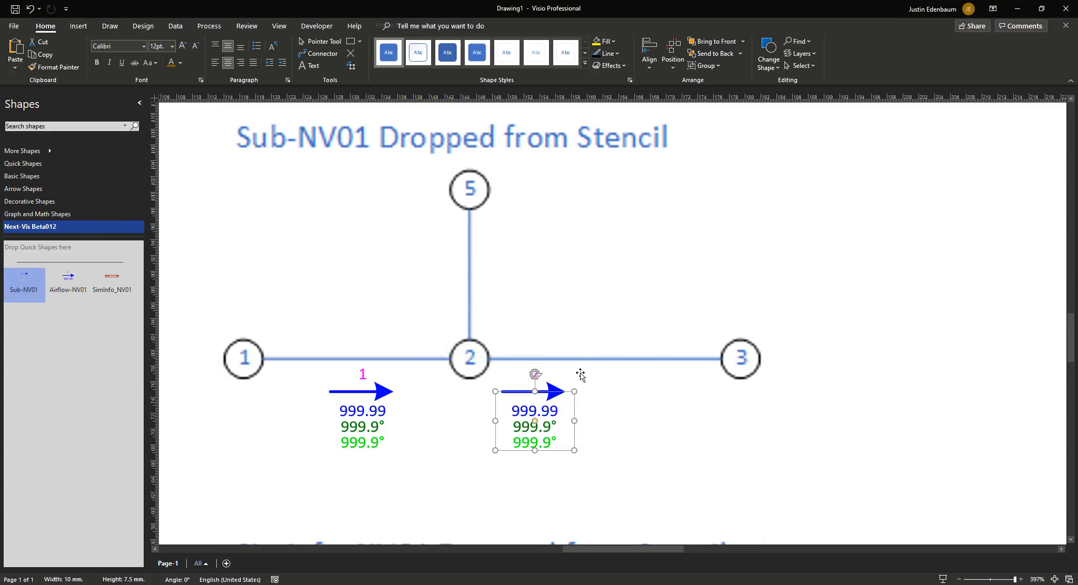
click(610, 435)
click(558, 395)
click(681, 412)
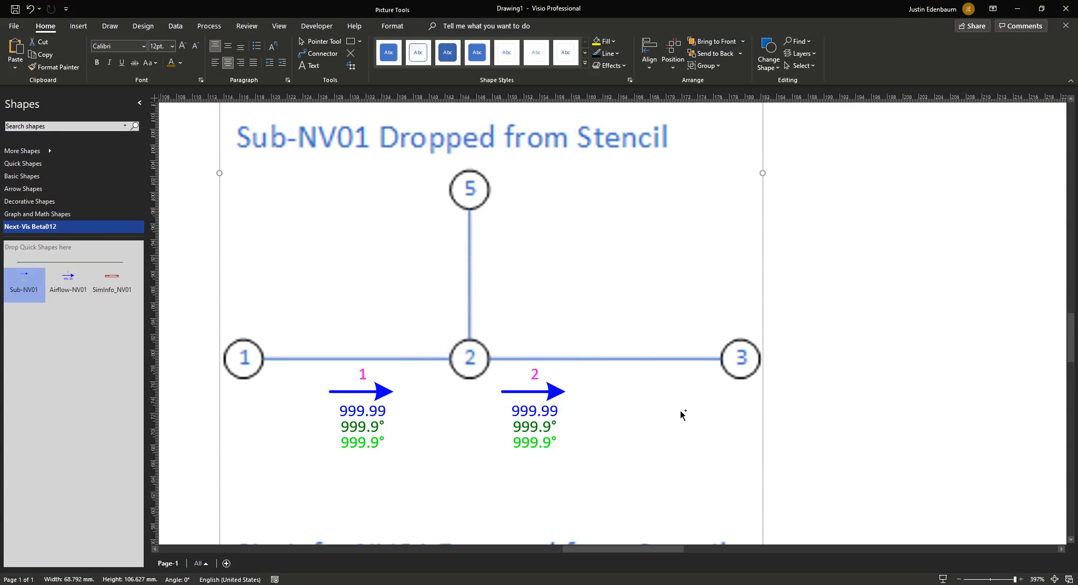
Paste a copy of the Sub-NV01 shape with segment number 3, sub-segment number 1, and move it below the line near node 3
key(ctrl+v)
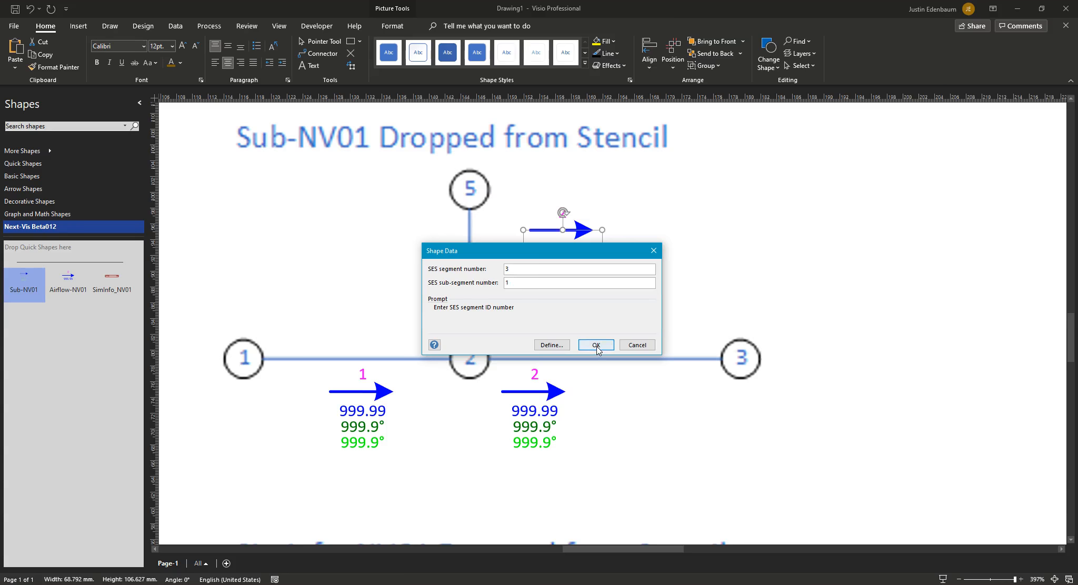
click(596, 346)
drag(576, 230, 685, 391)
click(614, 267)
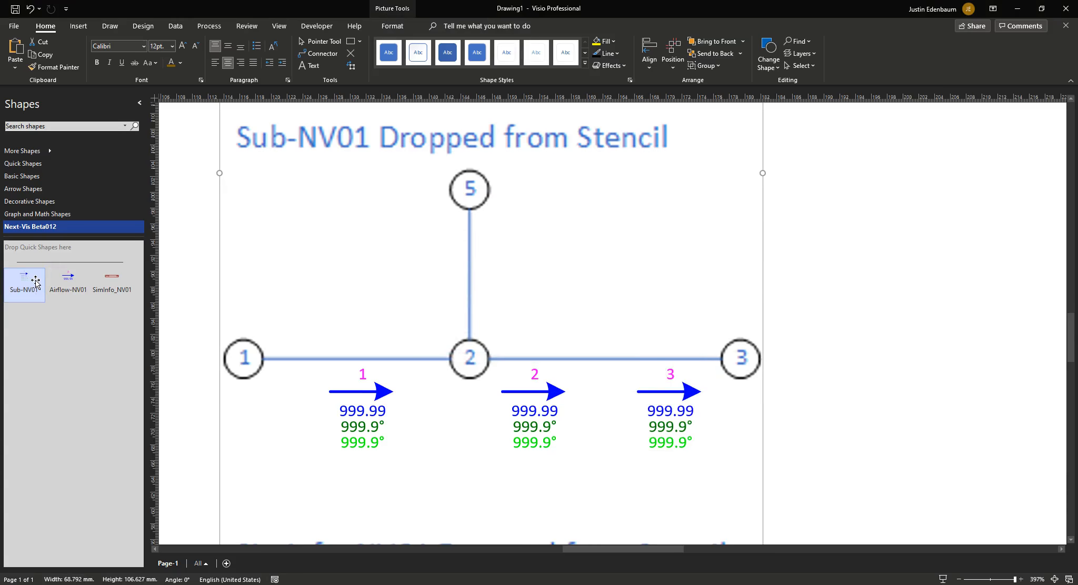
Add a Sub-NV01 shape for segment 5 beside the vertical line between nodes 2 and 5, rotated 90° to point upward
drag(35, 282, 564, 281)
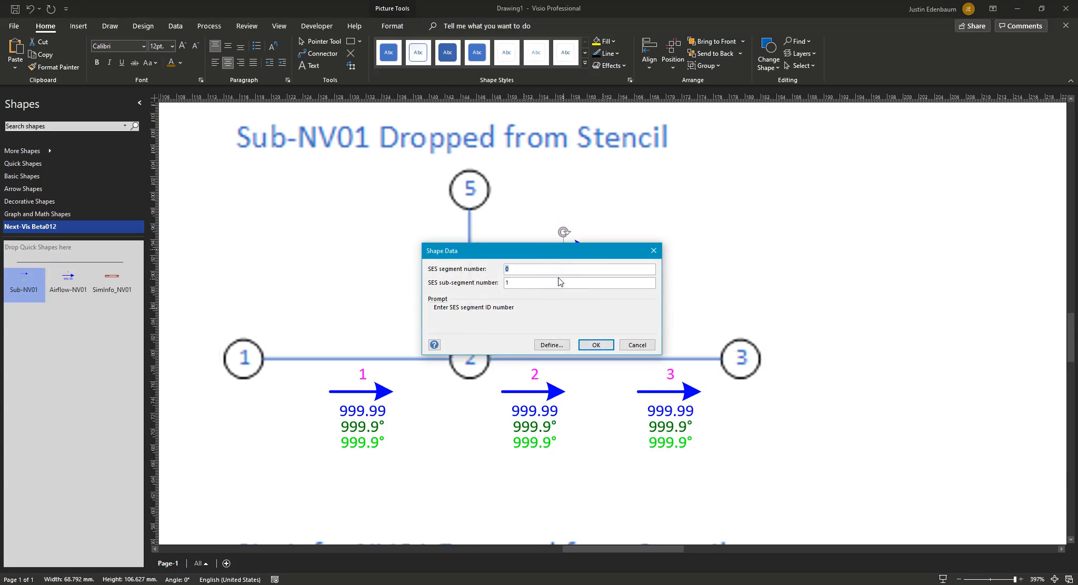
click(596, 345)
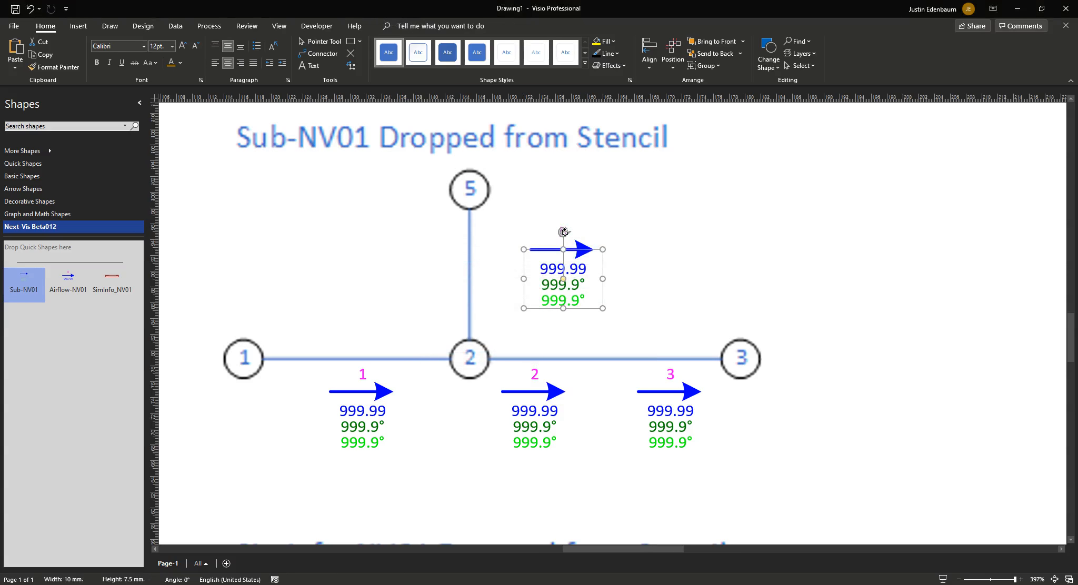
drag(564, 232, 497, 272)
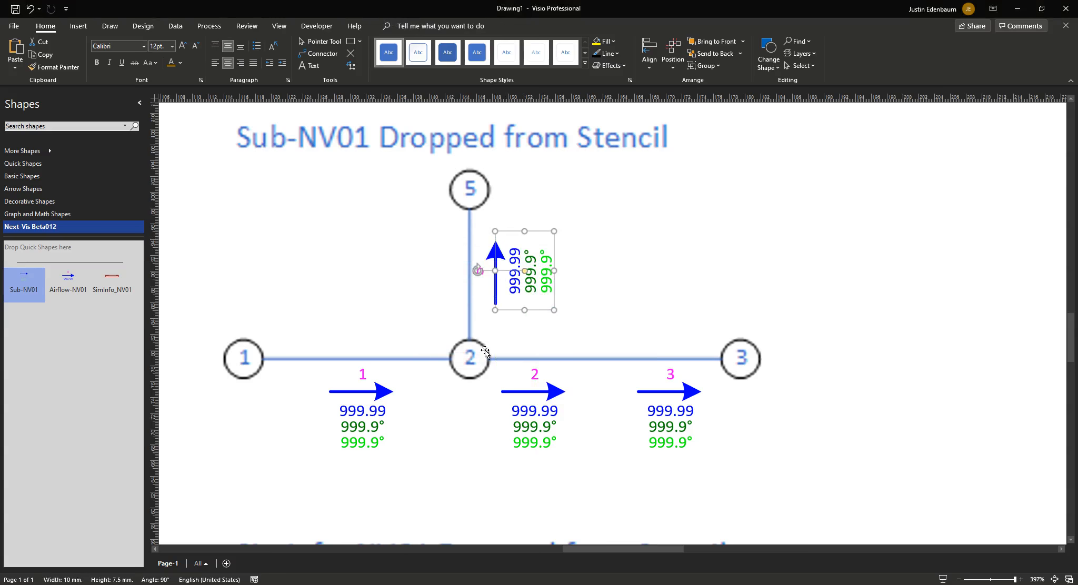
click(463, 439)
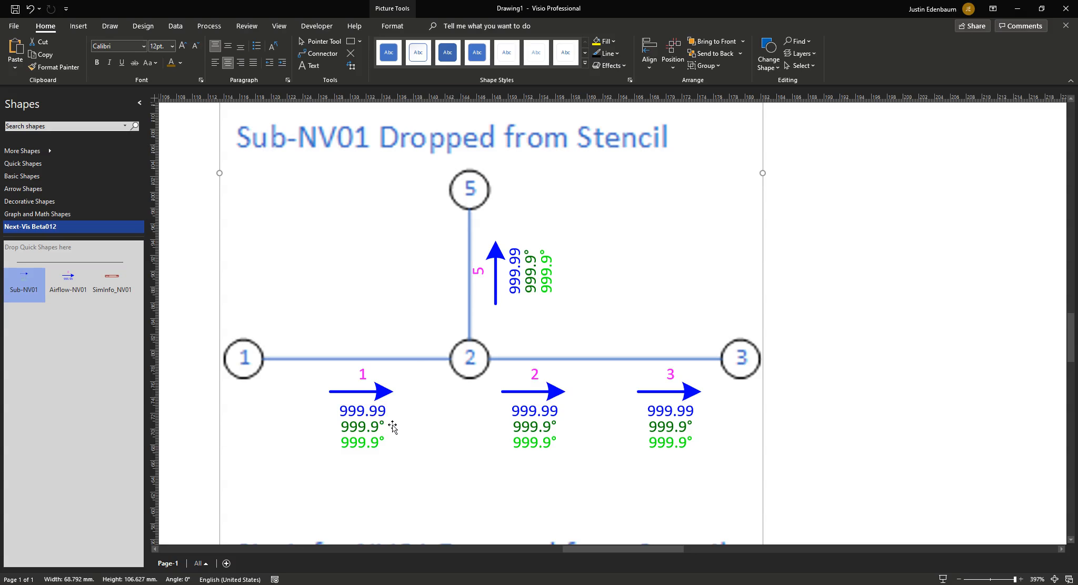
Place an Airflow-NV01 shape for segment 1 in the horizontal duct, before the vertical branch
scroll(398, 426, down, 5)
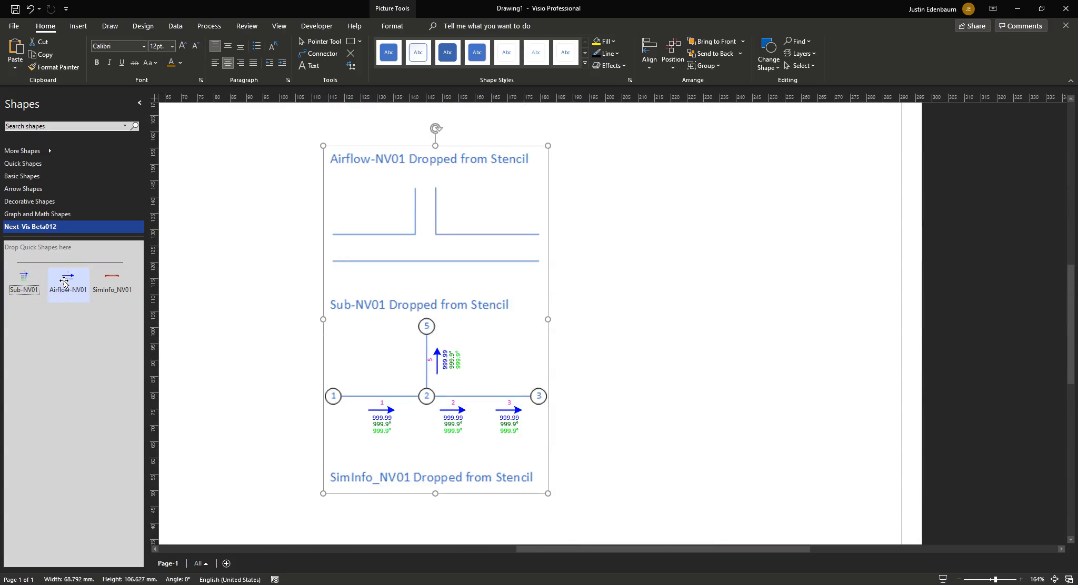
drag(67, 279, 383, 255)
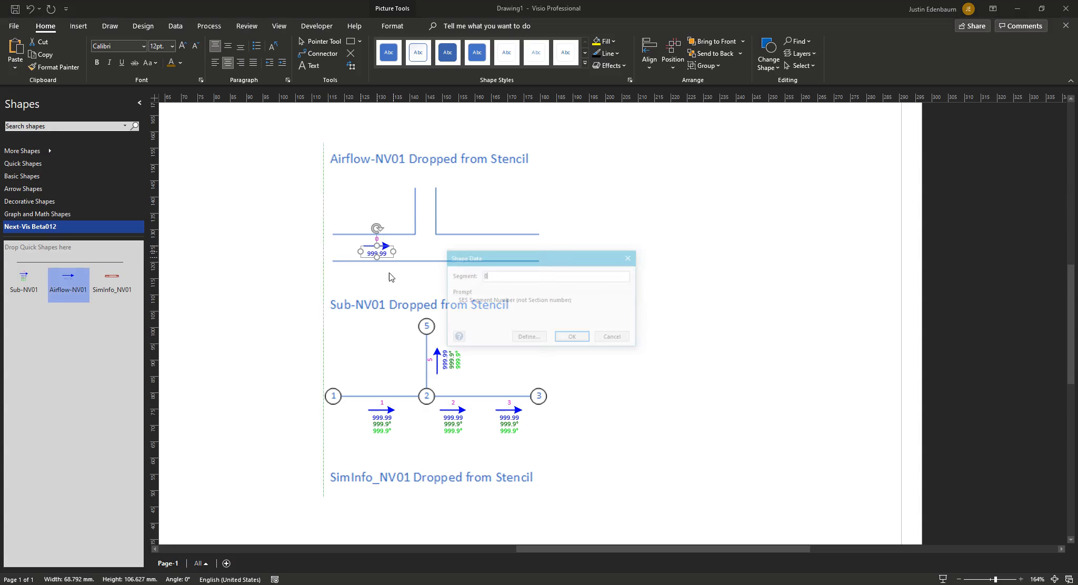
text(1)
click(582, 341)
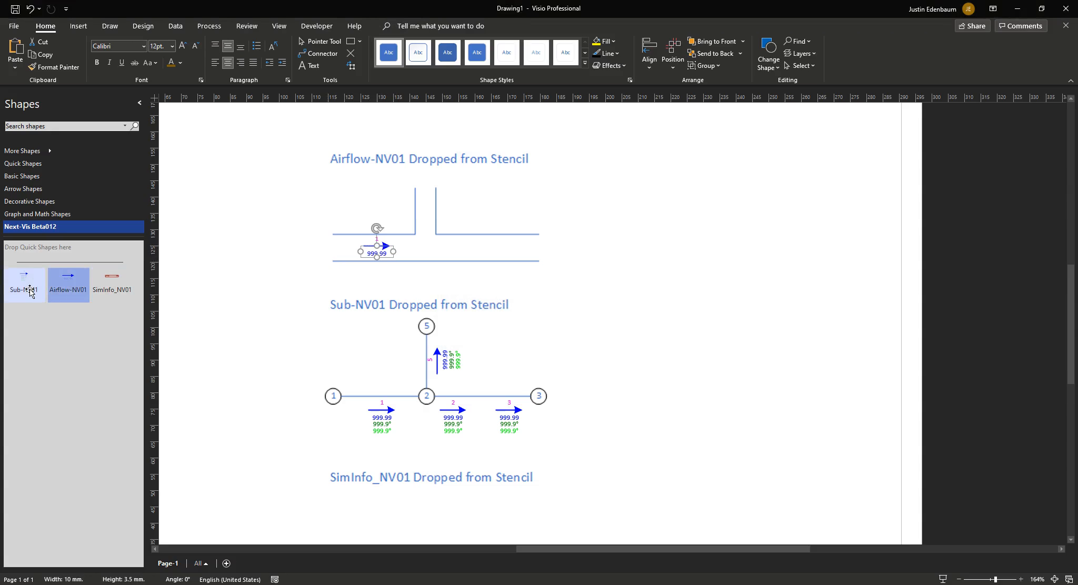
Place an Airflow-NV01 shape for segment 2 in the horizontal duct, past the vertical branch
drag(67, 281, 462, 250)
text(3)
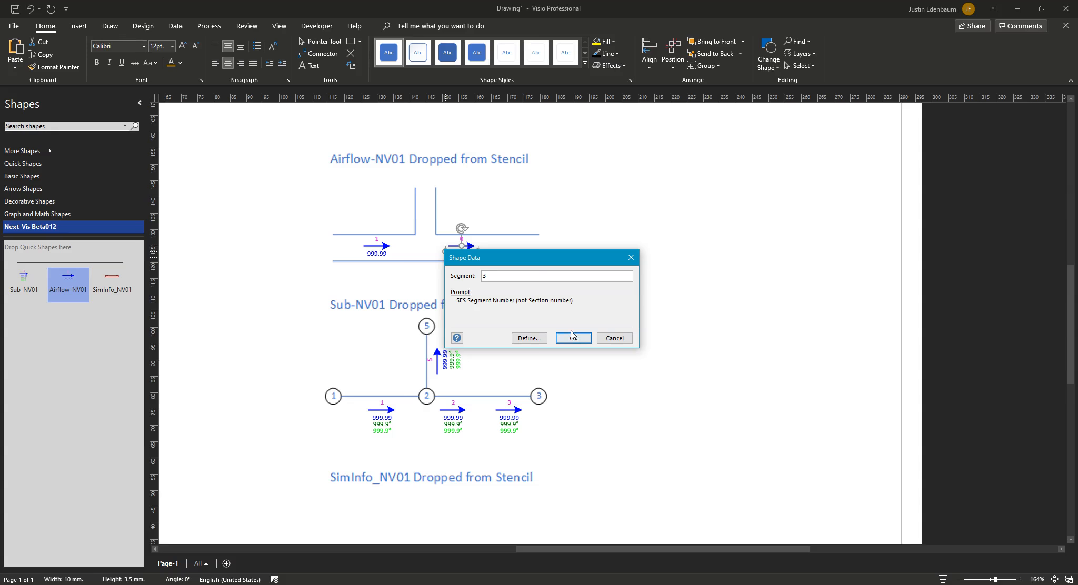
key(BackSpace)
click(573, 338)
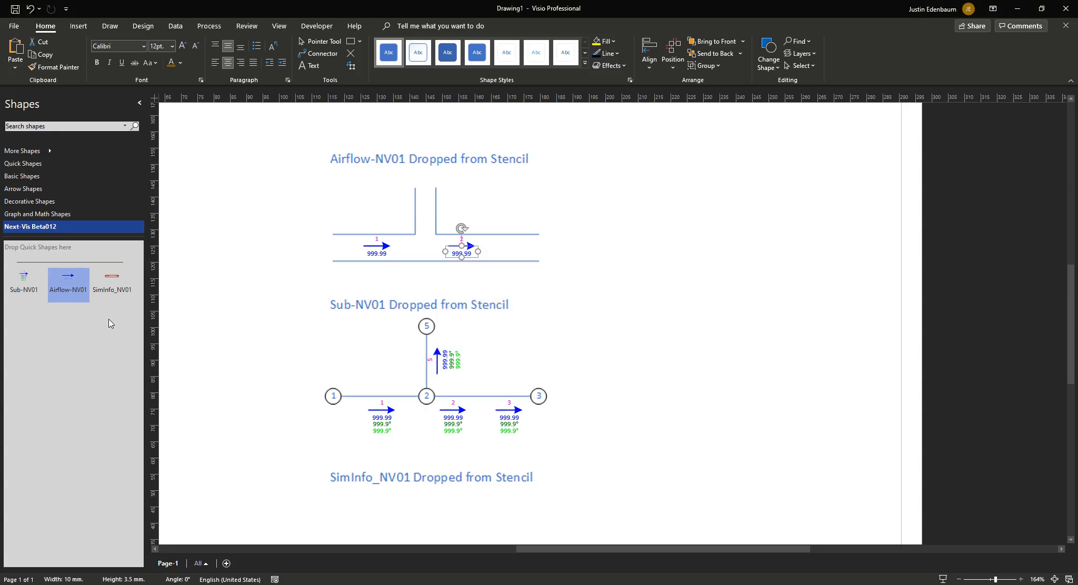
Add an Airflow-NV01 shape for segment 5, rotate it 90° to point upward, and move it into the vertical duct
drag(69, 277, 472, 211)
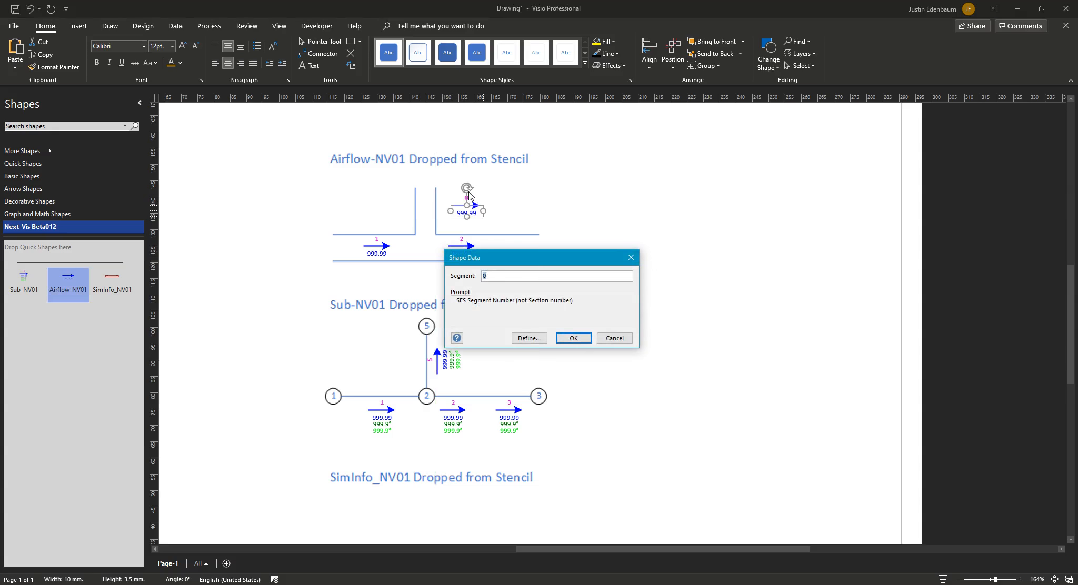
click(573, 337)
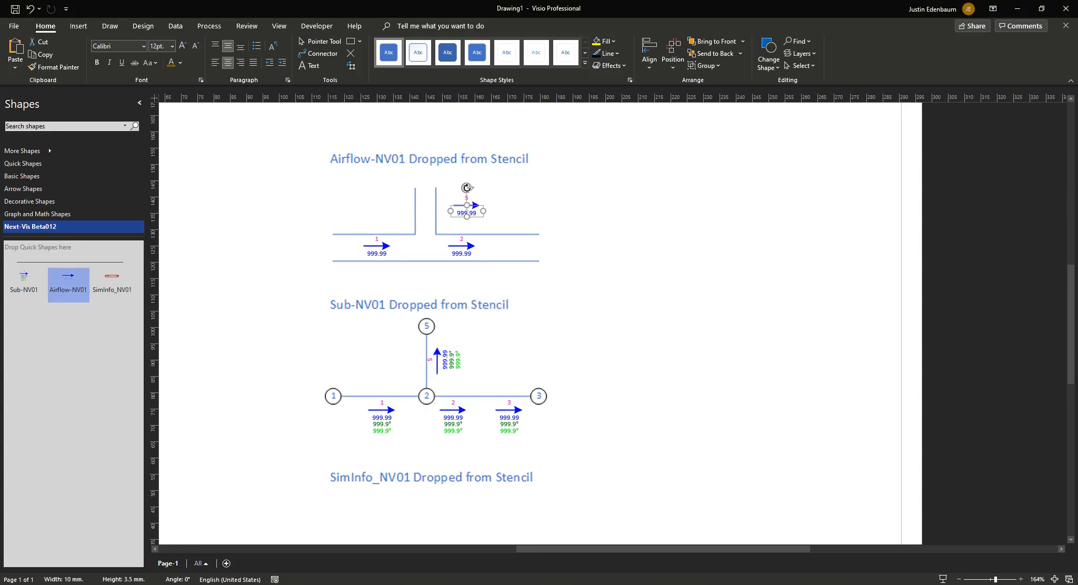
drag(467, 187, 453, 209)
scroll(459, 205, up, 5)
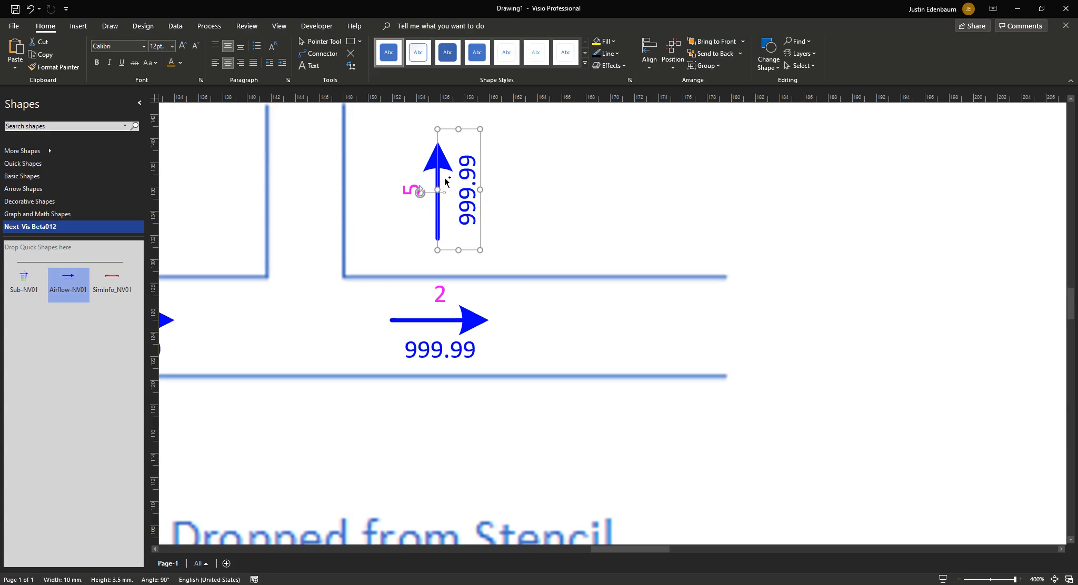
drag(439, 163, 306, 168)
click(390, 247)
Place a SimInfo_NV01 shape centred below the "SimInfo_NV01 Dropped from Stencil" heading
scroll(390, 249, down, 7)
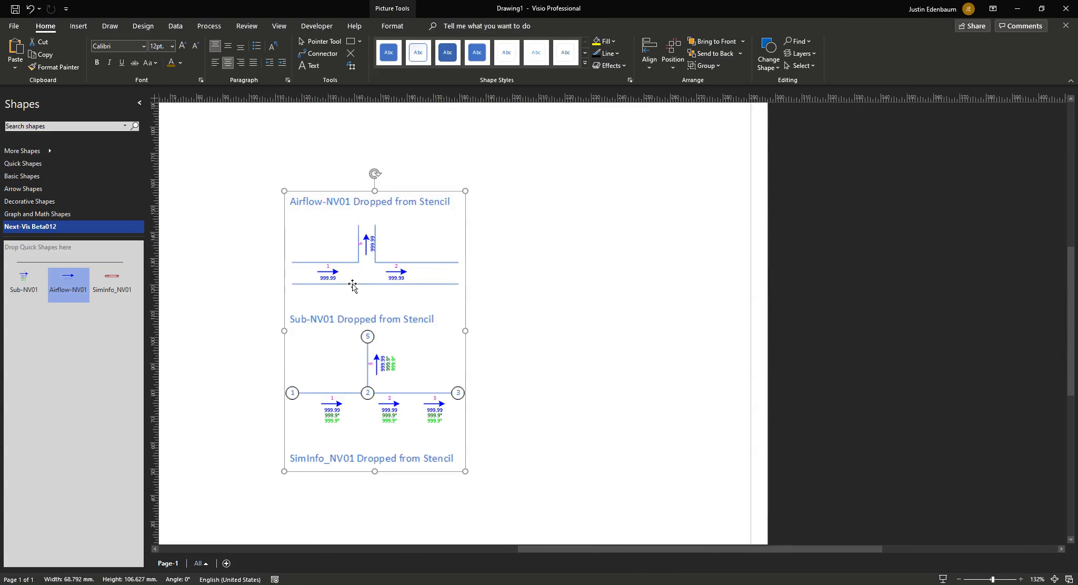
scroll(400, 337, down, 1)
click(515, 375)
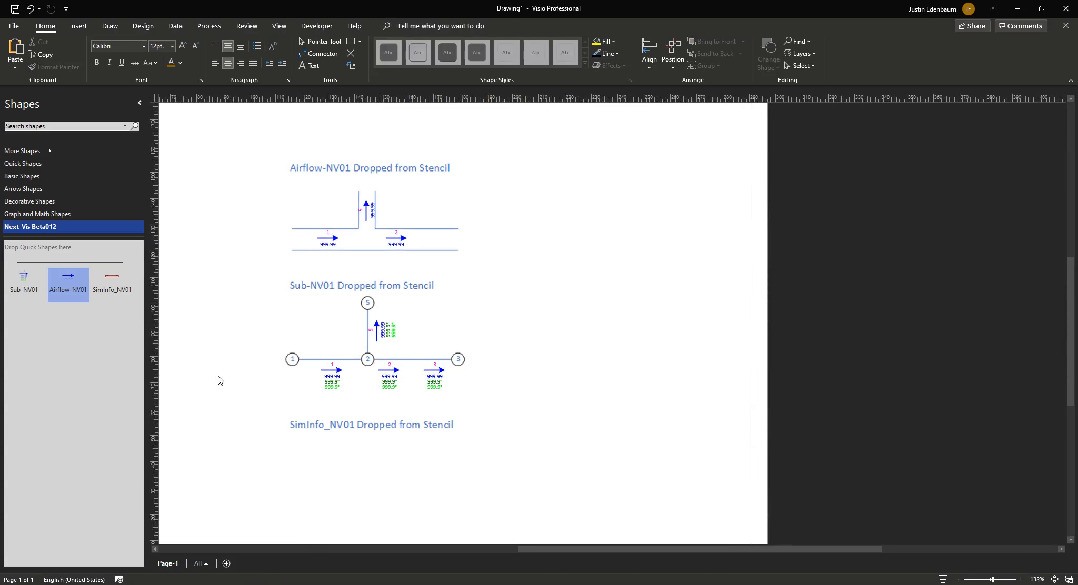
drag(111, 279, 374, 456)
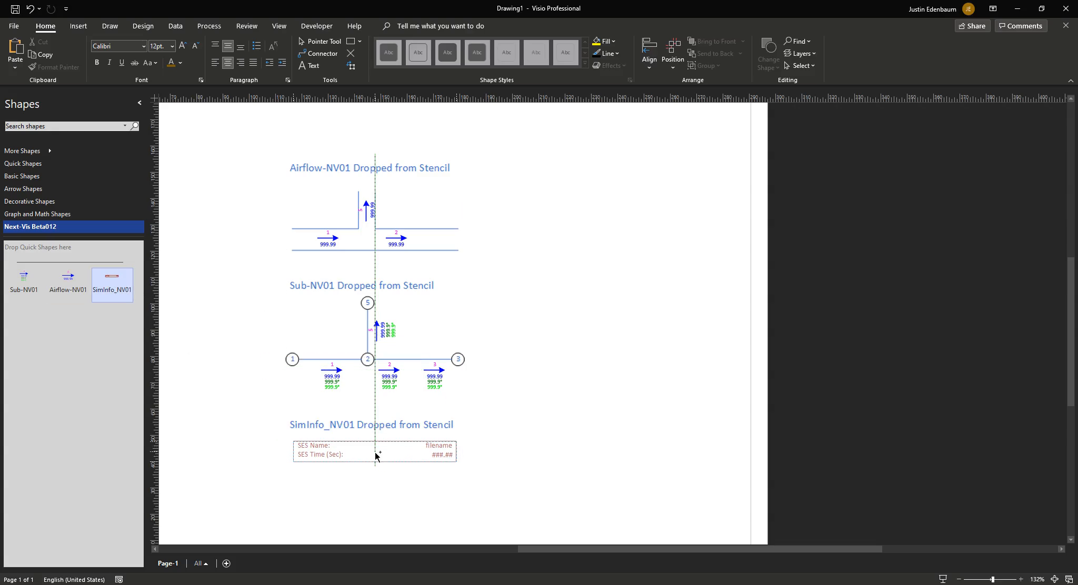
click(427, 490)
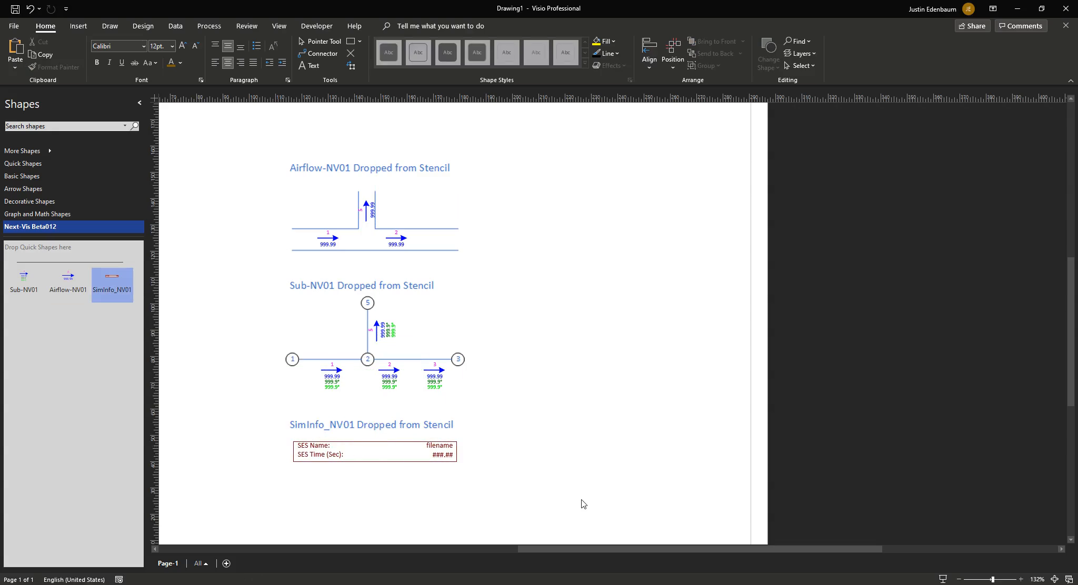
Save the drawing as Template in Visio Drawing (*.vsdx) format in the C: drive's Simulations\NextVisBeta013 folder
click(14, 26)
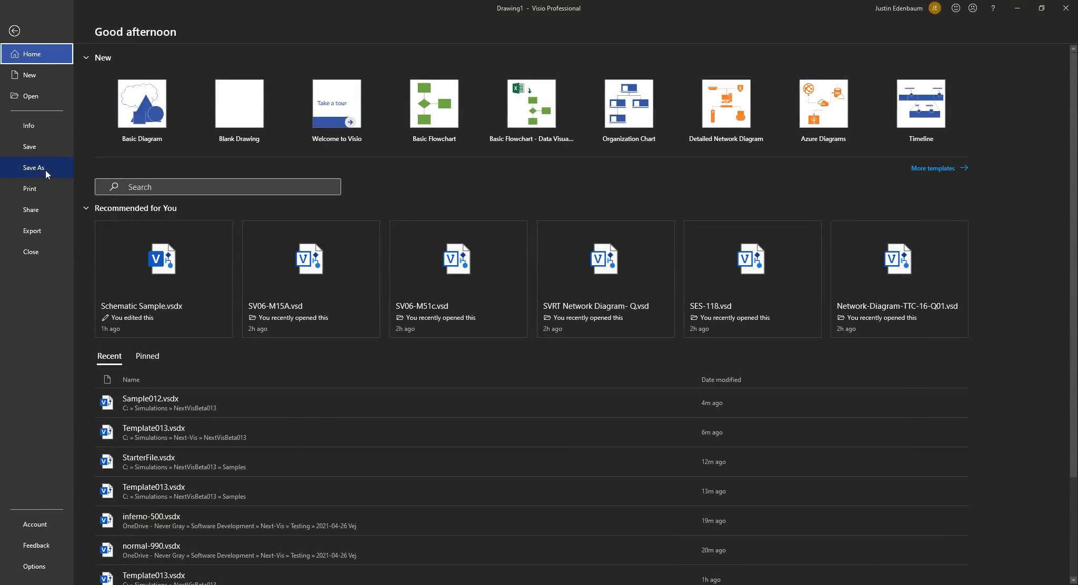
click(45, 170)
click(197, 286)
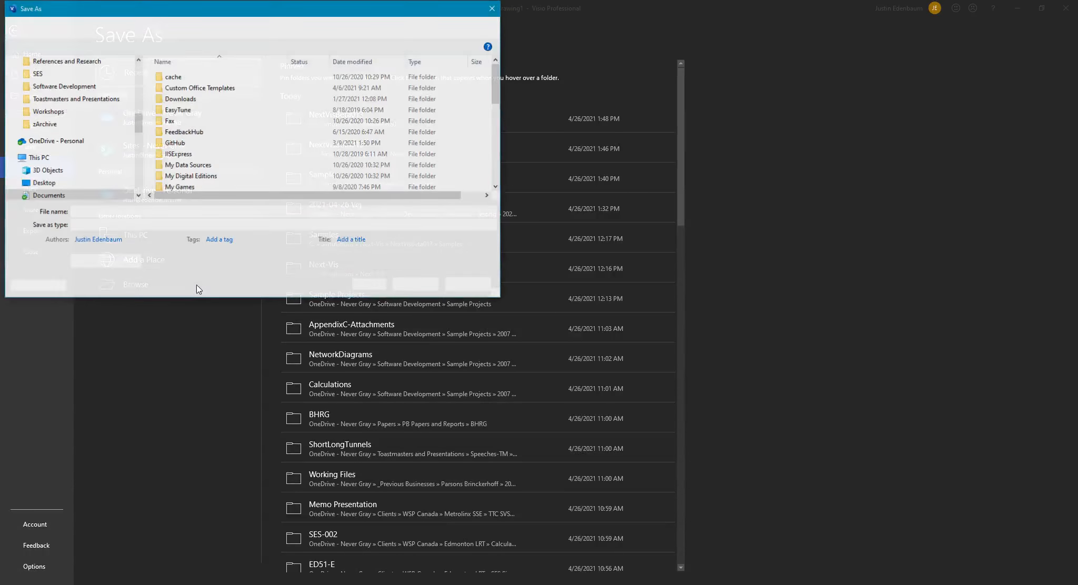
drag(139, 124, 136, 76)
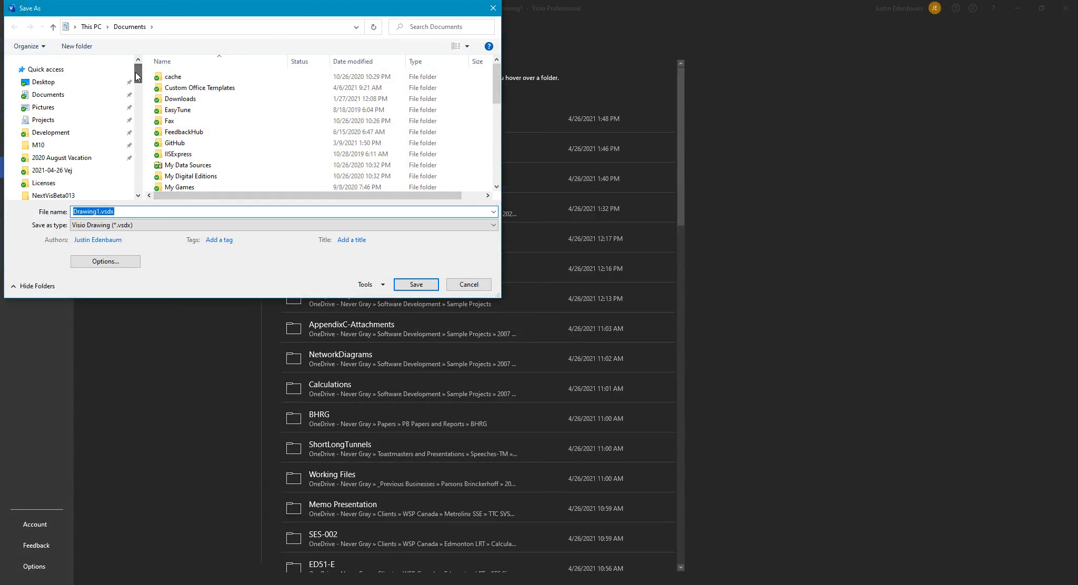
click(72, 195)
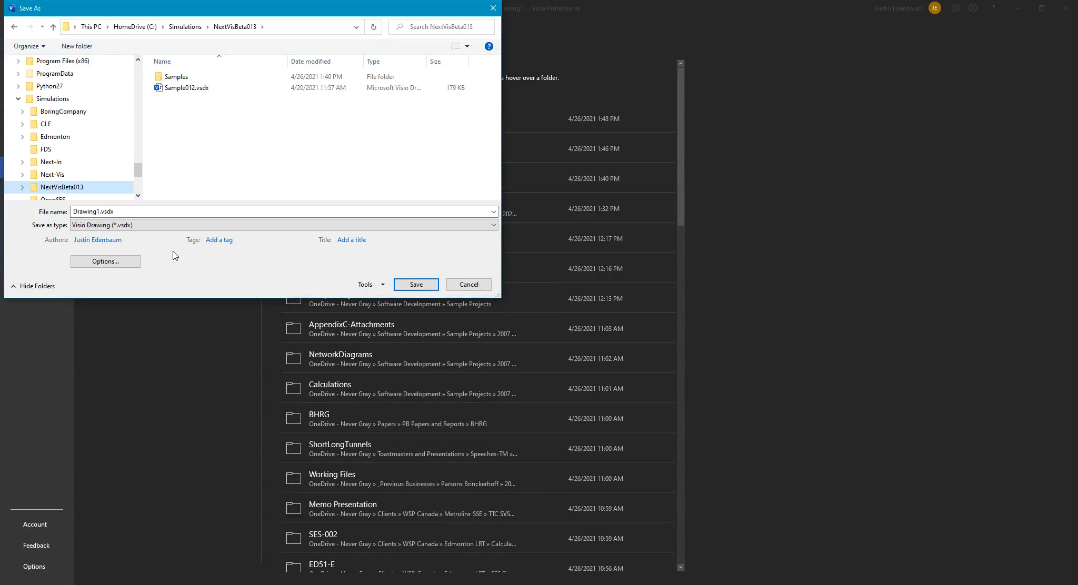
click(133, 212)
text(T)
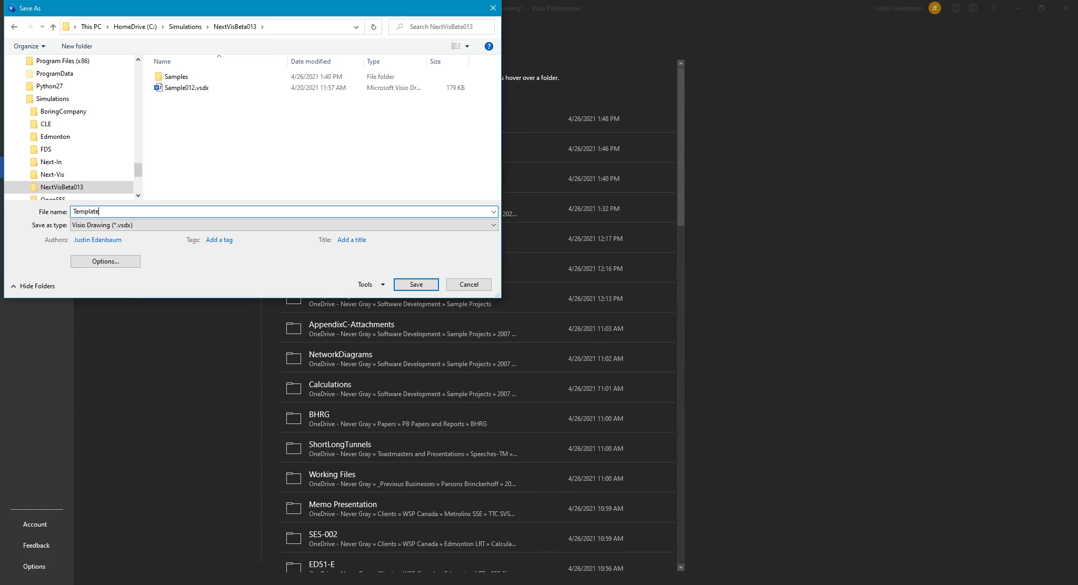
text(emplate)
key(Return)
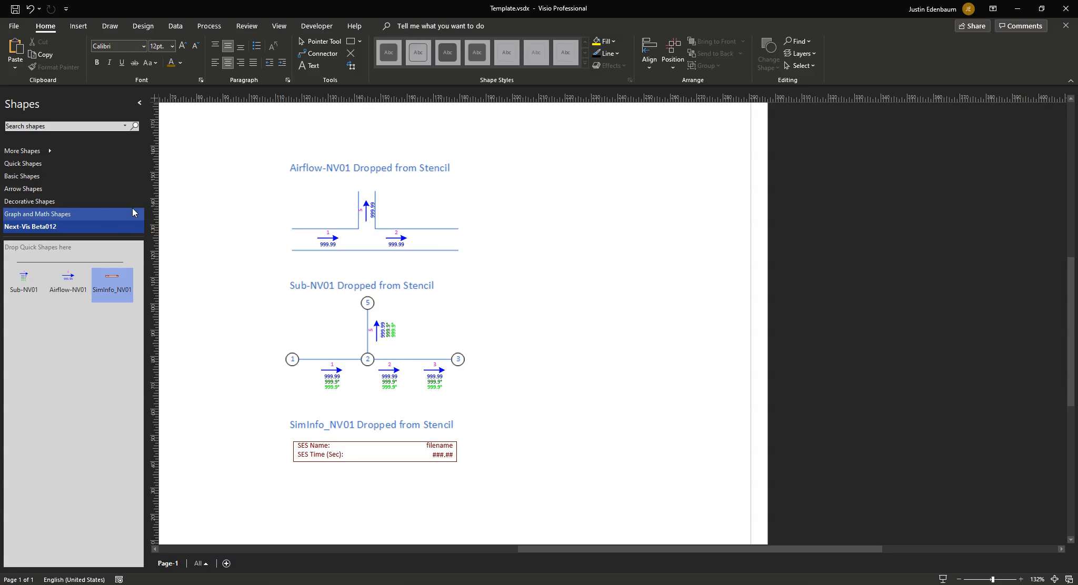
Switch to the NextVisBeta013 command window and choose Visio post-processing, option 1
key(alt+Tab)
key(alt+Tab)
key(alt+Tab)
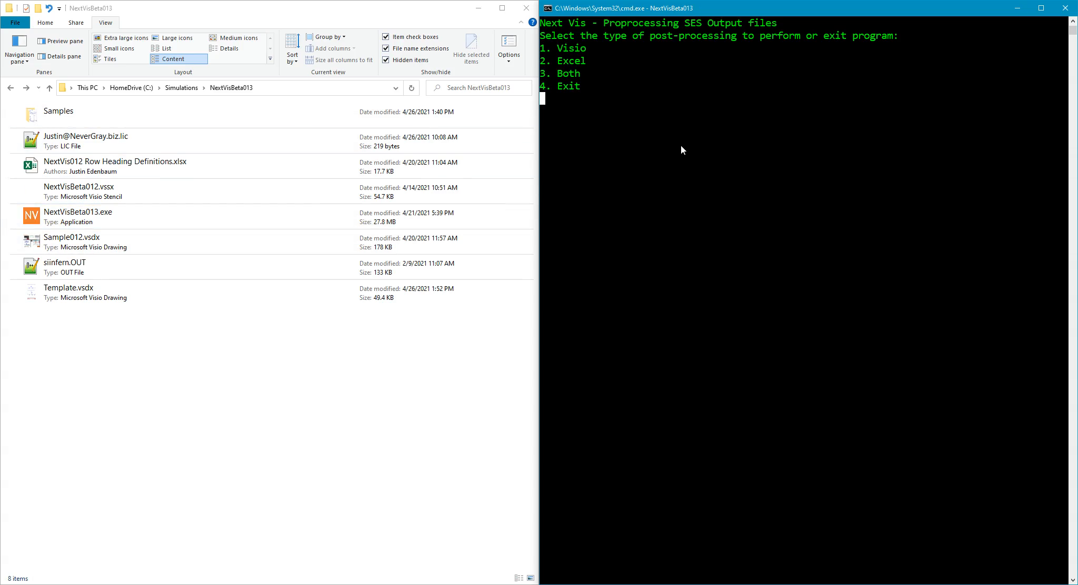
text(1)
key(Return)
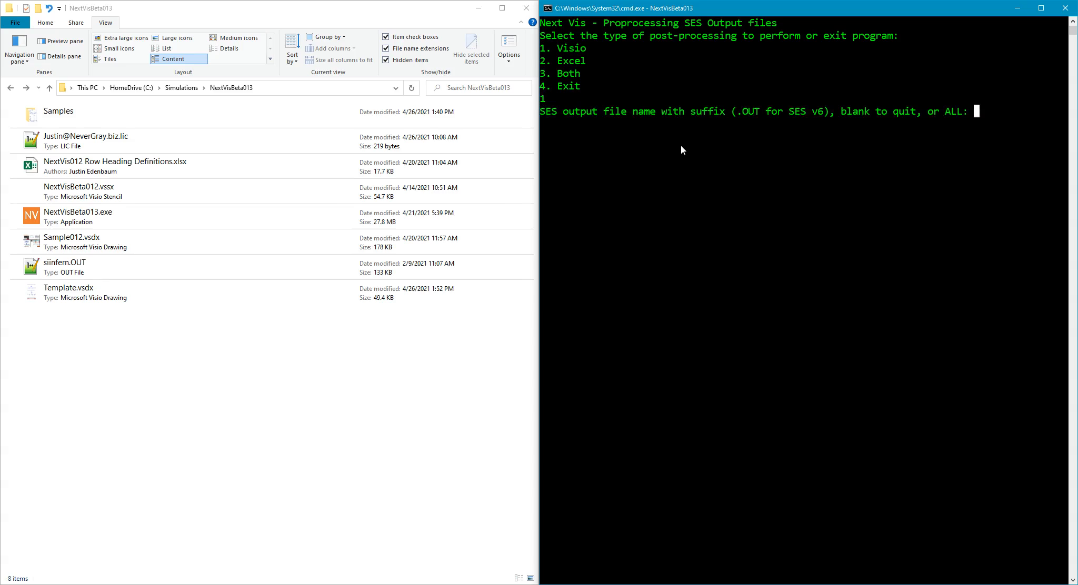
Specify siinfern.out as the SES output file and Template.vsdx as the Visio template
text(sinnfern.out)
key(Return)
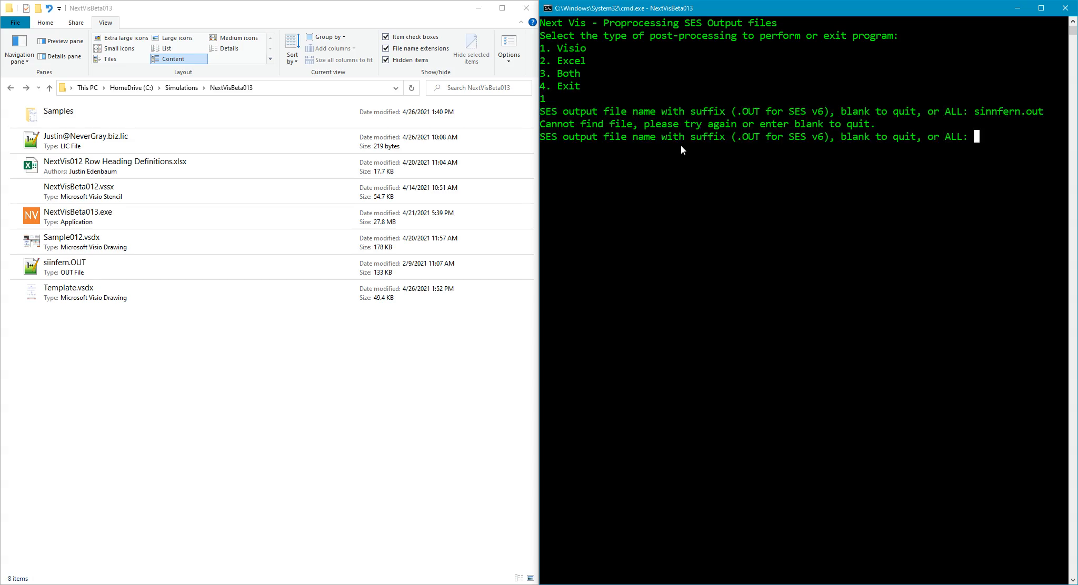
text(siinfern.out)
key(Return)
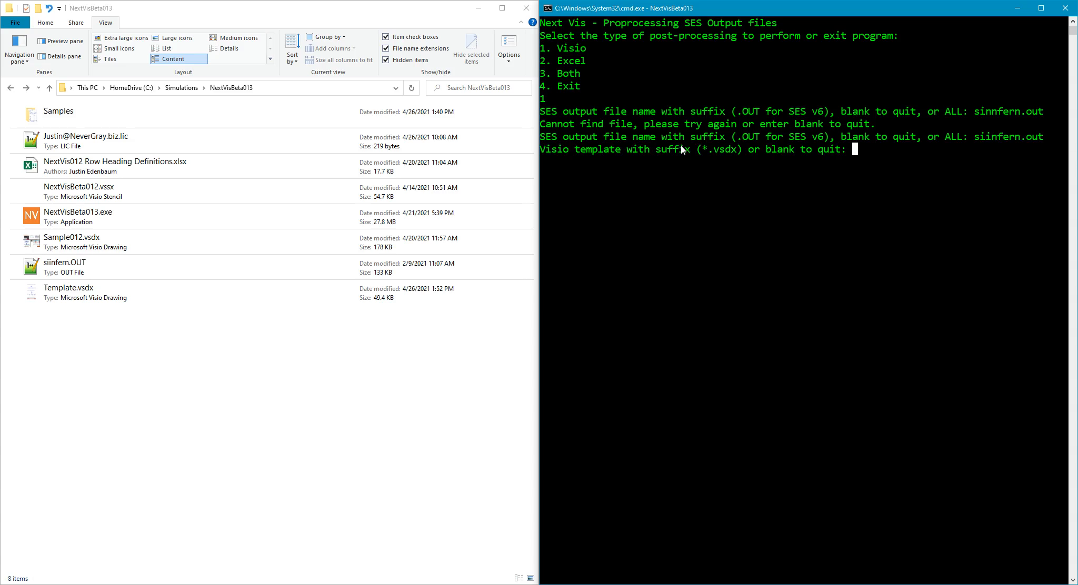
text(Template.vsdx)
key(Return)
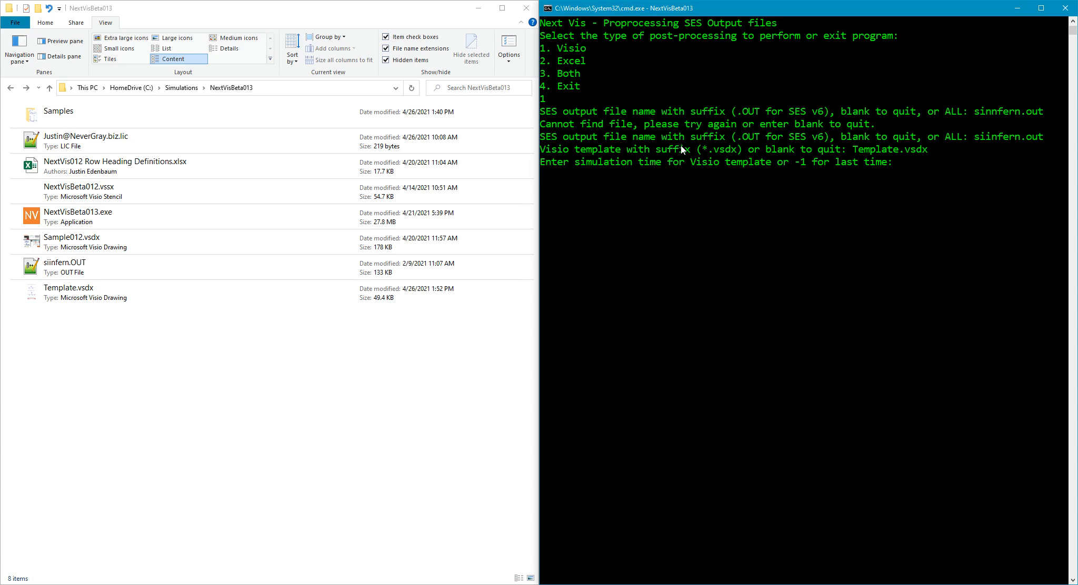
Set the simulation time to -1 to process the last time, and open the generated siinfern-500.vsdx drawing in Visio
text(-1)
key(Return)
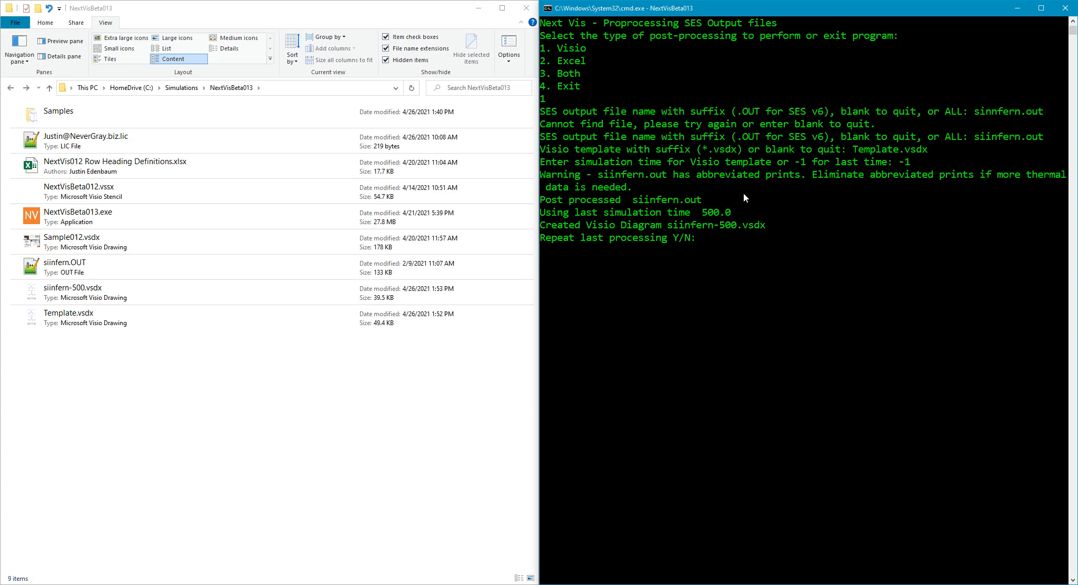
click(303, 433)
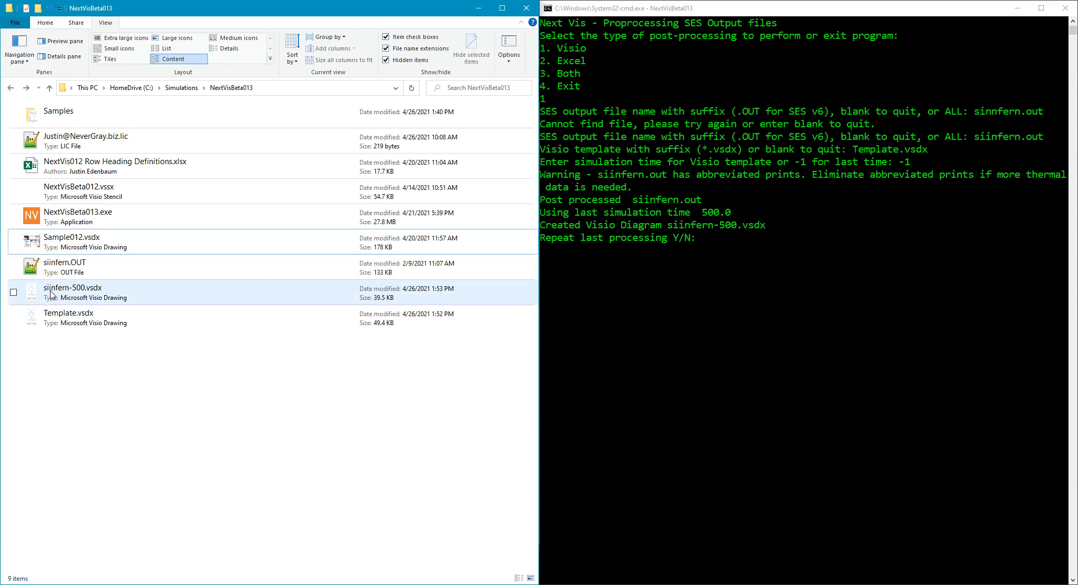
double_click(83, 292)
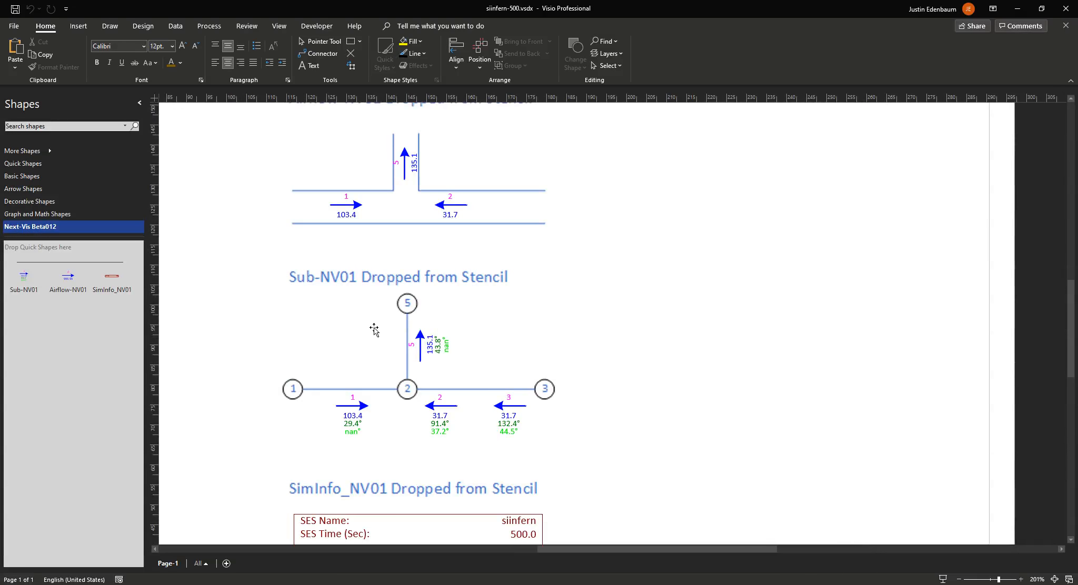
View the original Template.vsdx drawing for comparison and switch to the Sample012.vsdx drawing
key(alt+Tab)
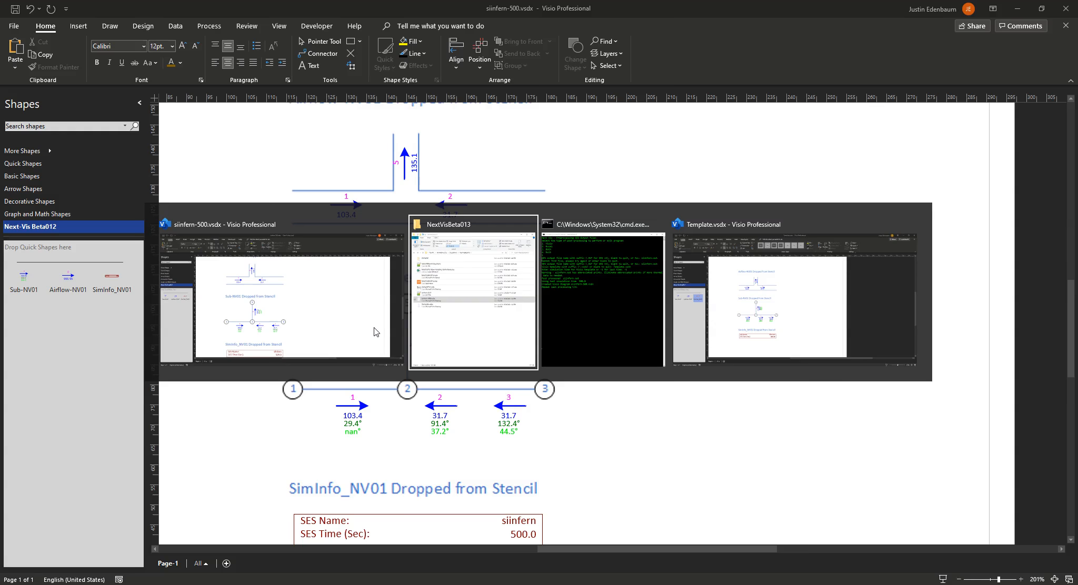
key(alt+Tab)
key(alt+Tab)
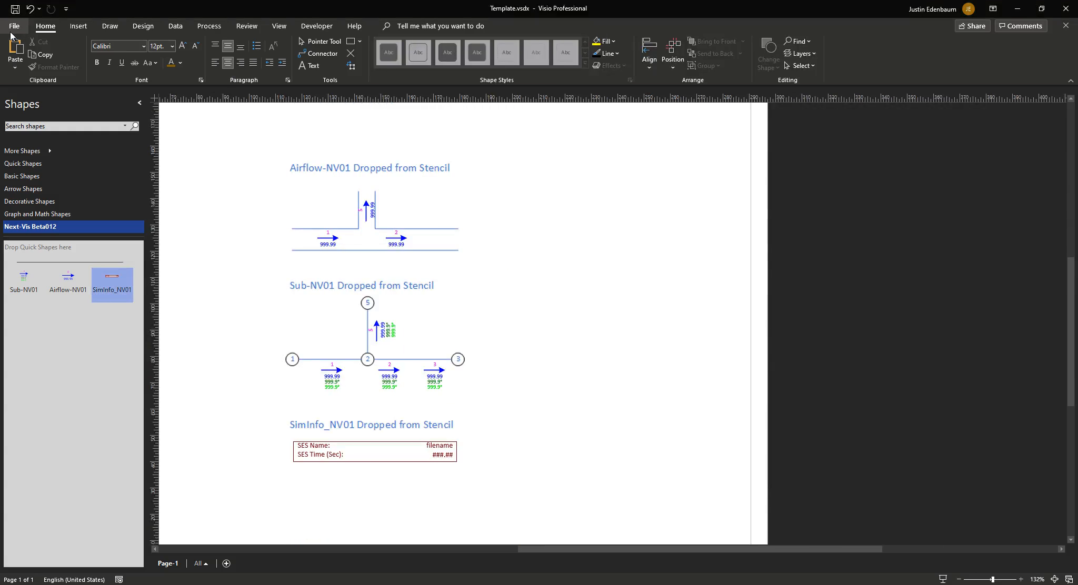
mouse_move(530, 584)
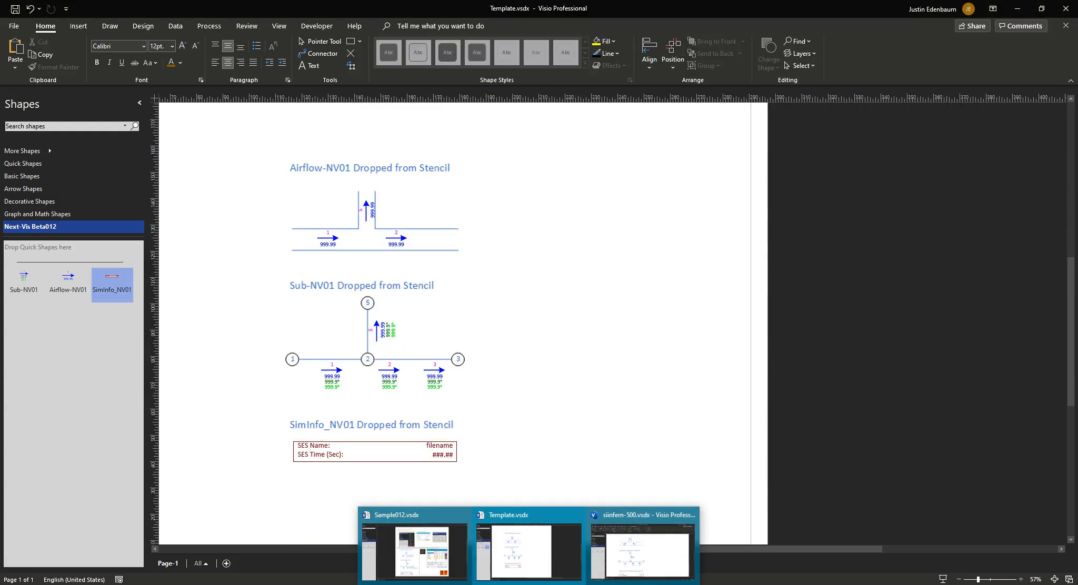
click(431, 551)
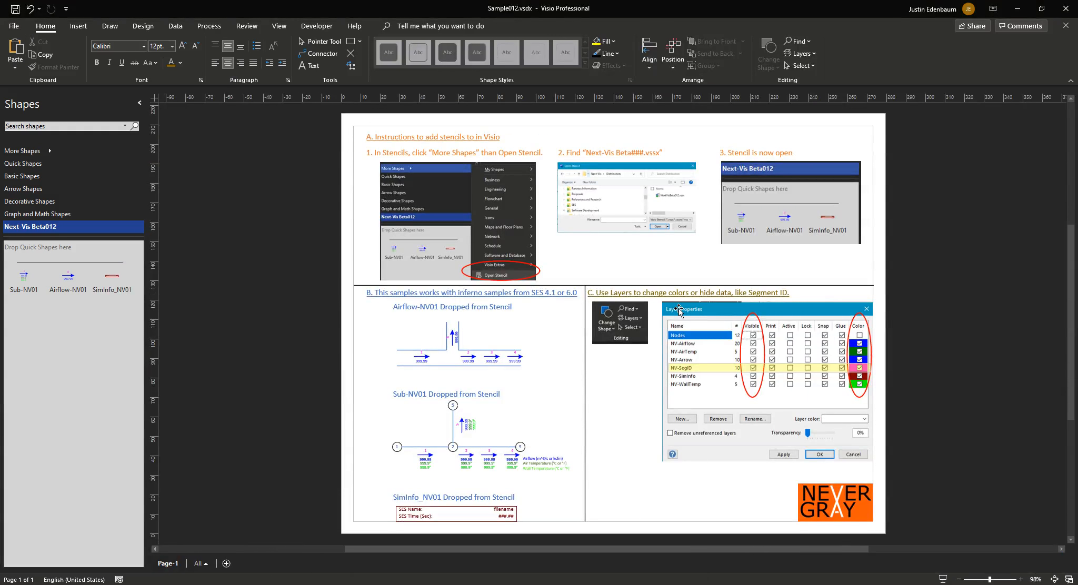